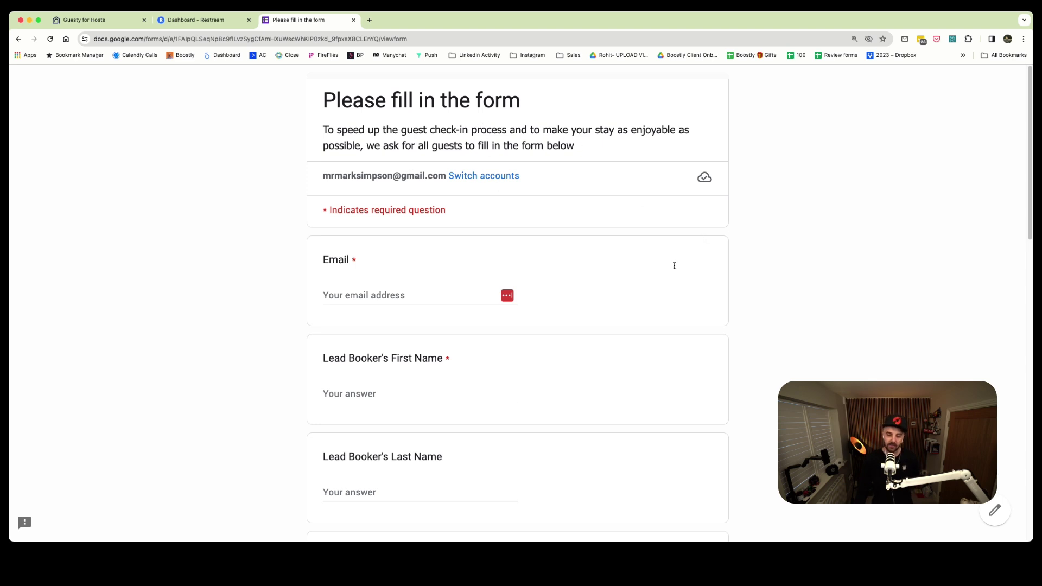
Scroll the check-in form past Cell Number, party size, Check In Date, deciding factor and special occasion
{"action": "scroll", "coordinate": [581, 298], "scroll_direction": "down", "scroll_amount": 1}
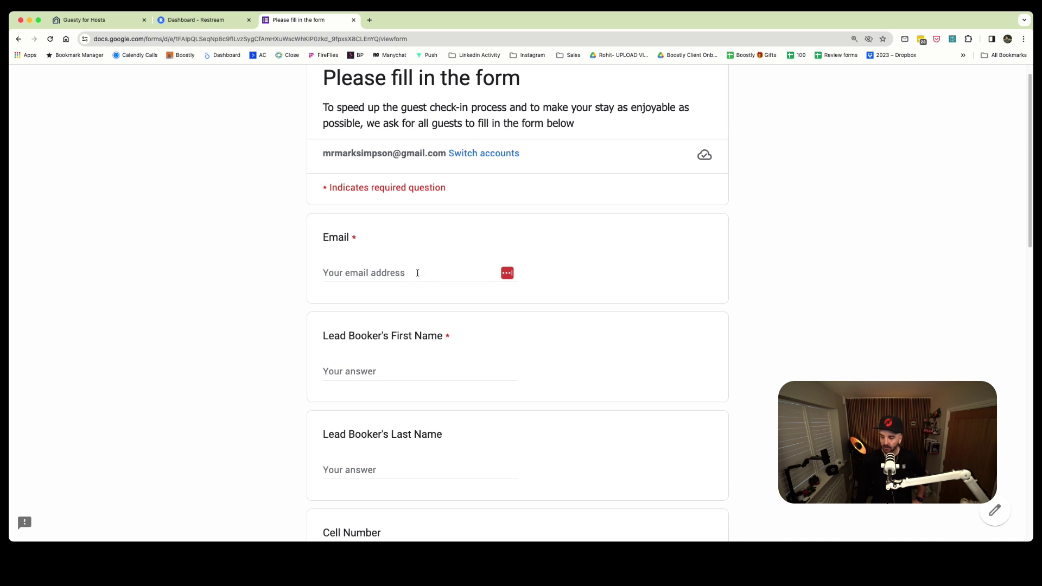
{"action": "scroll", "coordinate": [328, 360], "scroll_direction": "down", "scroll_amount": 5}
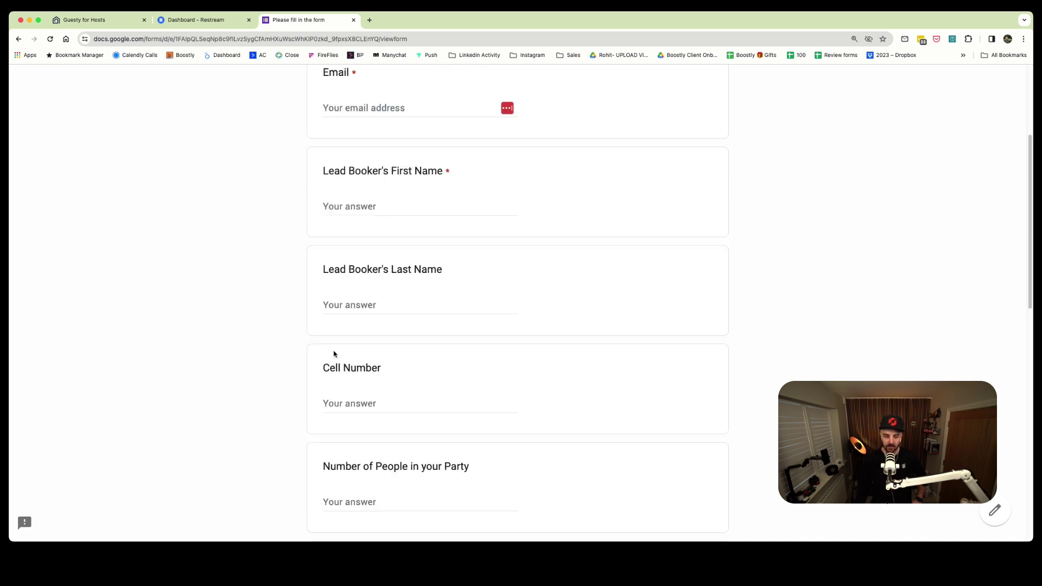
{"action": "scroll", "coordinate": [370, 342], "scroll_direction": "down", "scroll_amount": 3}
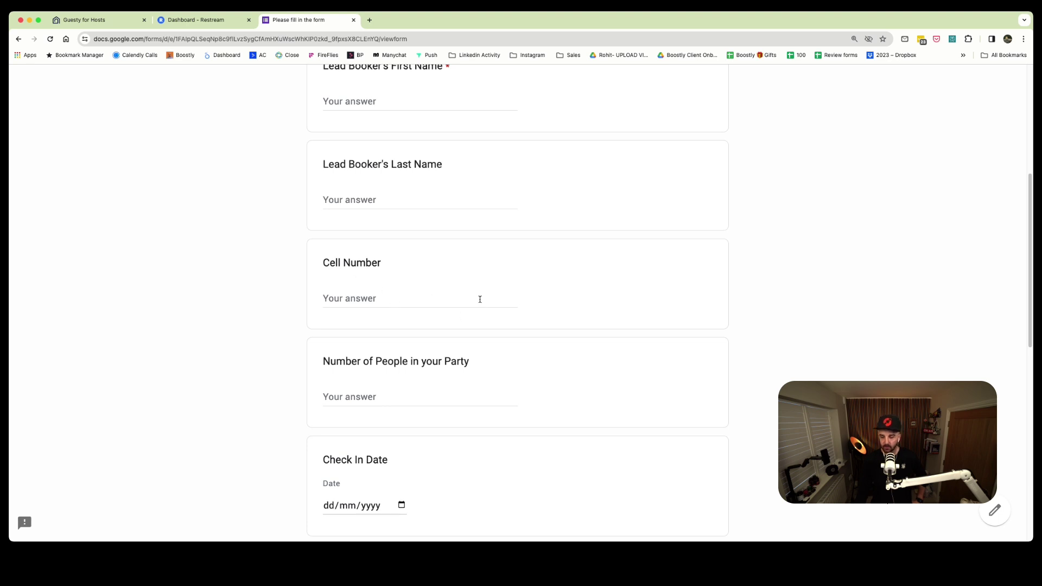
{"action": "scroll", "coordinate": [480, 298], "scroll_direction": "down", "scroll_amount": 3}
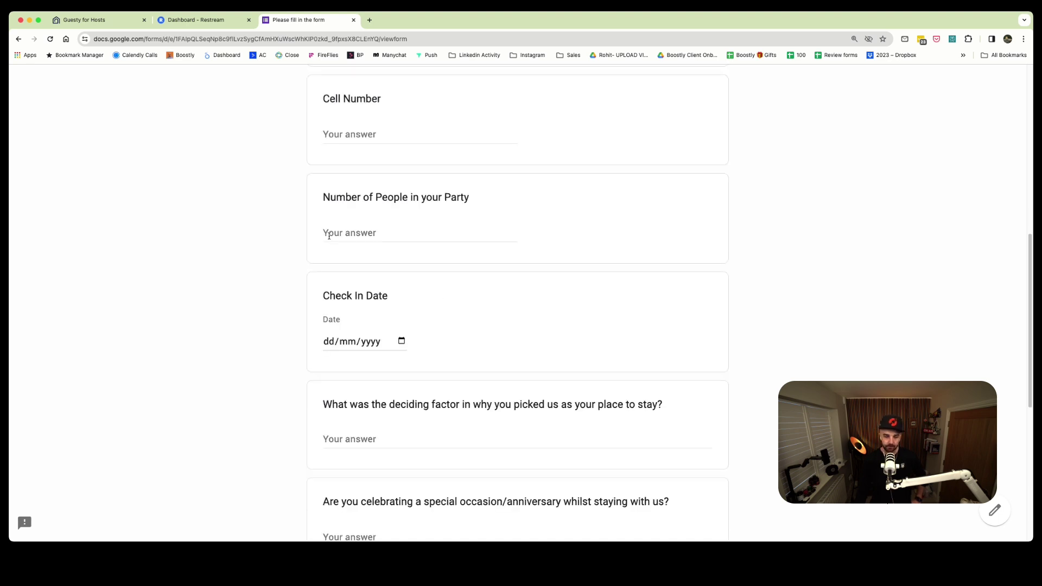
{"action": "scroll", "coordinate": [521, 258], "scroll_direction": "down", "scroll_amount": 1}
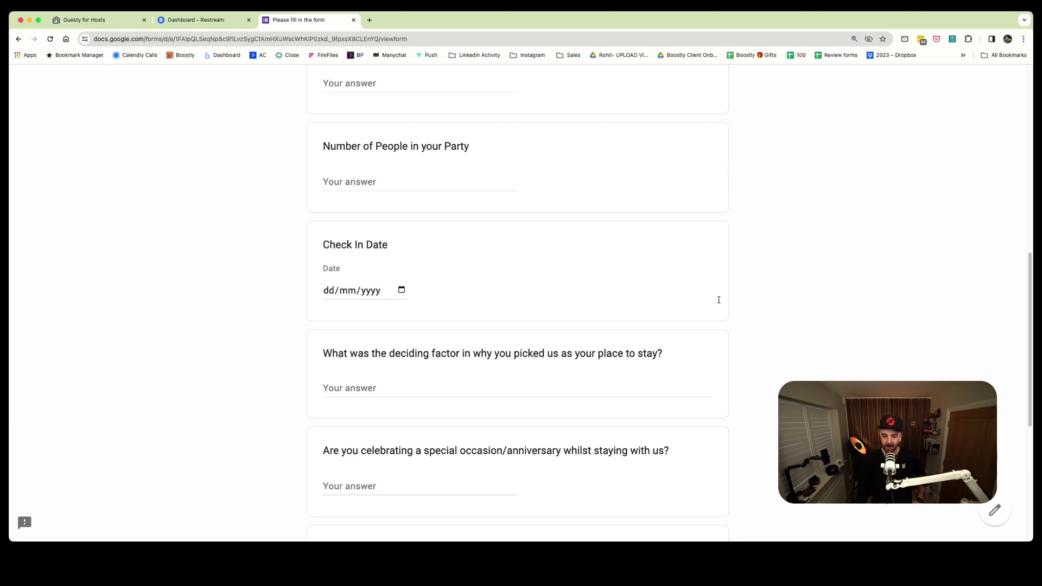
{"action": "scroll", "coordinate": [749, 311], "scroll_direction": "down", "scroll_amount": 3}
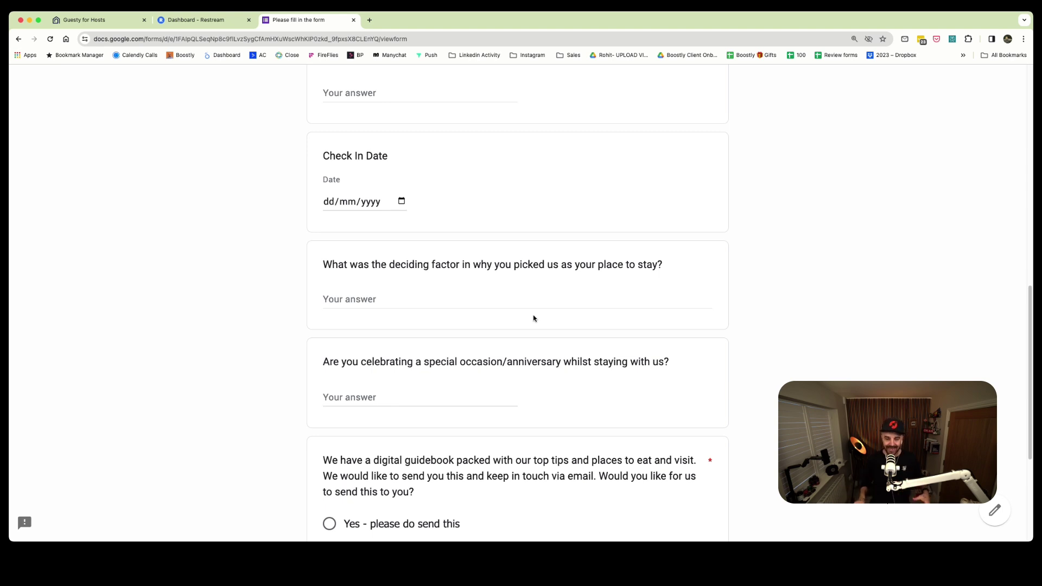
{"action": "scroll", "coordinate": [534, 319], "scroll_direction": "down", "scroll_amount": 3}
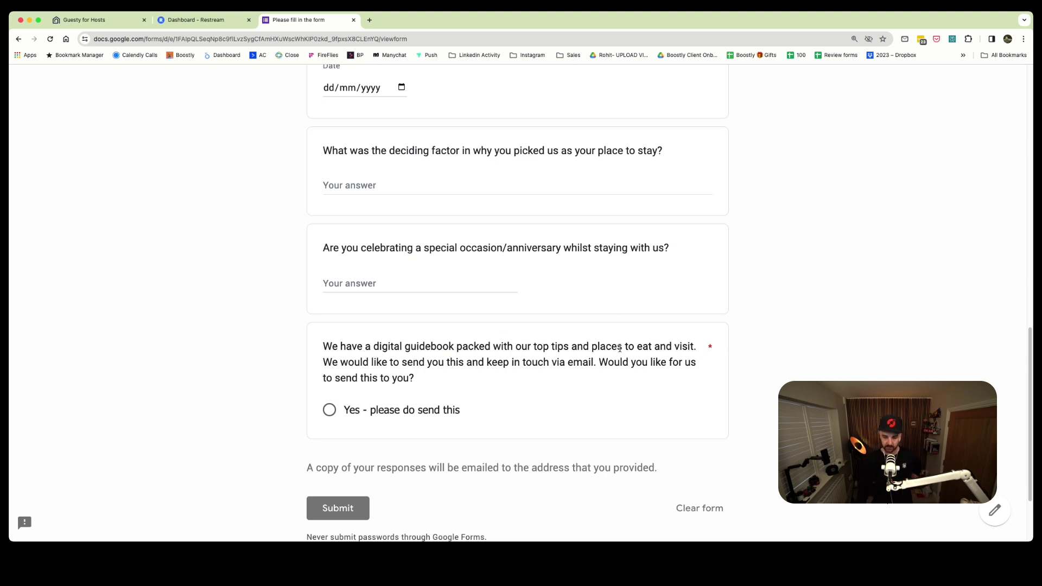
{"action": "scroll", "coordinate": [619, 348], "scroll_direction": "up", "scroll_amount": 13}
{"action": "scroll", "coordinate": [608, 347], "scroll_direction": "down", "scroll_amount": 4}
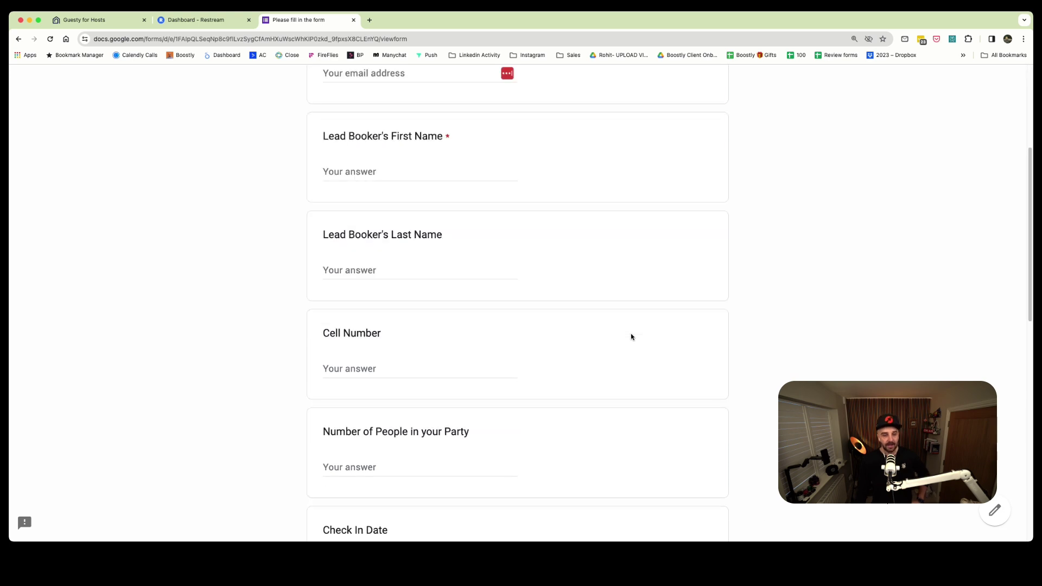
{"action": "scroll", "coordinate": [631, 337], "scroll_direction": "up", "scroll_amount": 4}
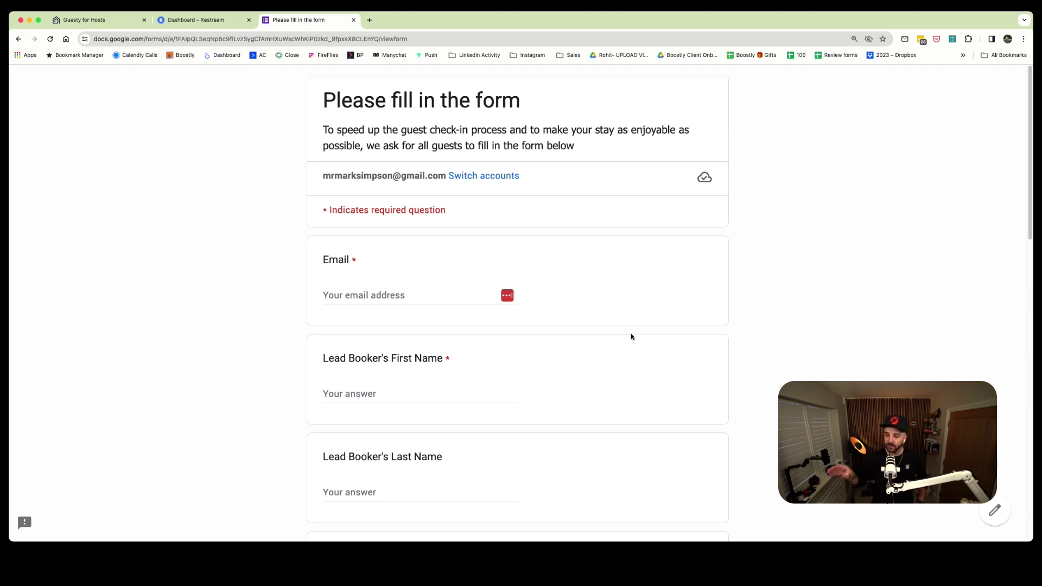
Return to the Welcome Message template and scroll through its body text
{"action": "left_click", "coordinate": [128, 20]}
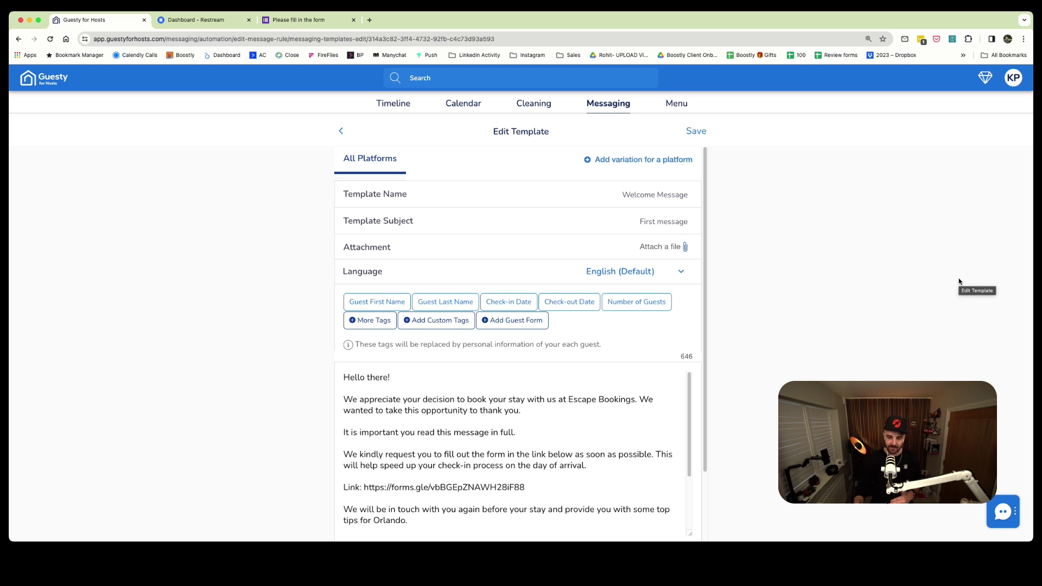
{"action": "scroll", "coordinate": [639, 392], "scroll_direction": "down", "scroll_amount": 1}
{"action": "scroll", "coordinate": [638, 392], "scroll_direction": "down", "scroll_amount": 3}
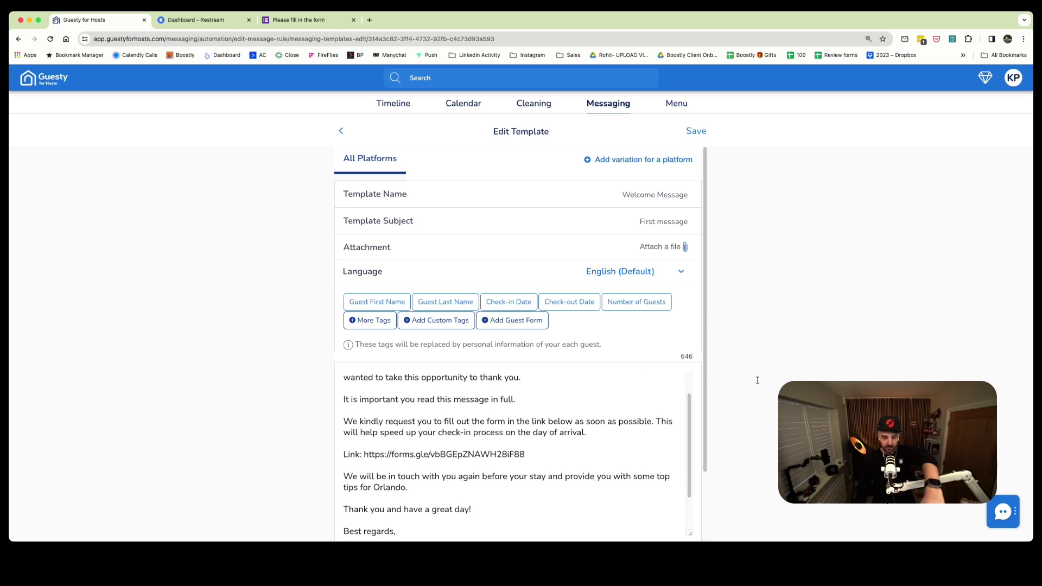
{"action": "scroll", "coordinate": [663, 434], "scroll_direction": "down", "scroll_amount": 2}
{"action": "scroll", "coordinate": [623, 434], "scroll_direction": "up", "scroll_amount": 5}
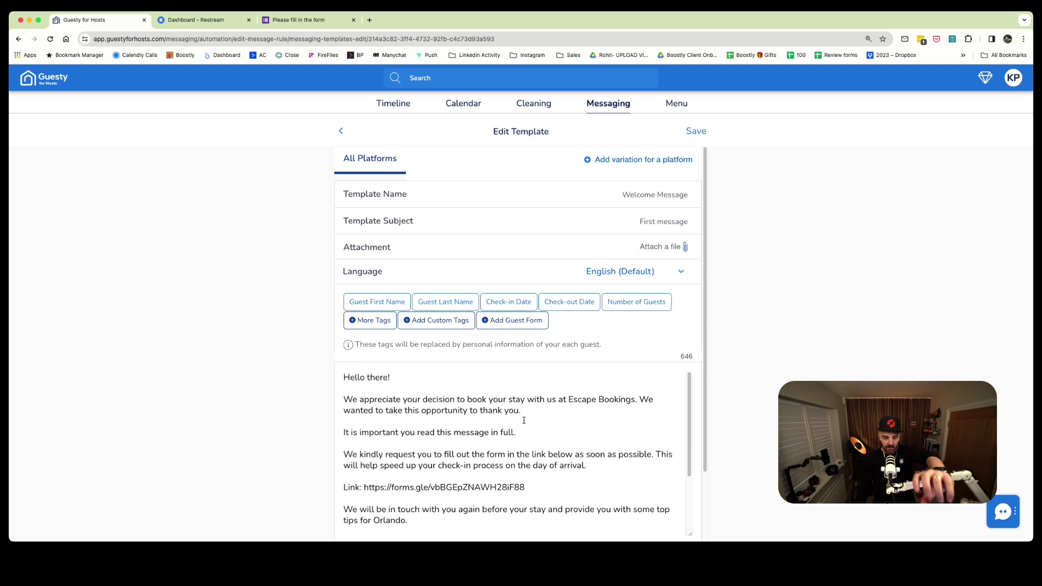
{"action": "scroll", "coordinate": [568, 418], "scroll_direction": "down", "scroll_amount": 3}
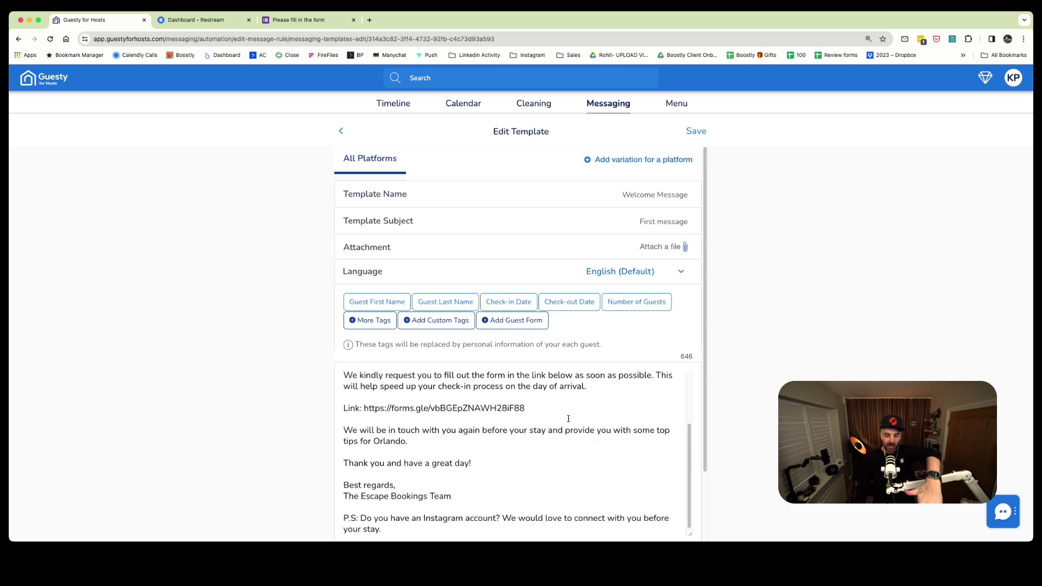
{"action": "scroll", "coordinate": [569, 419], "scroll_direction": "up", "scroll_amount": 3}
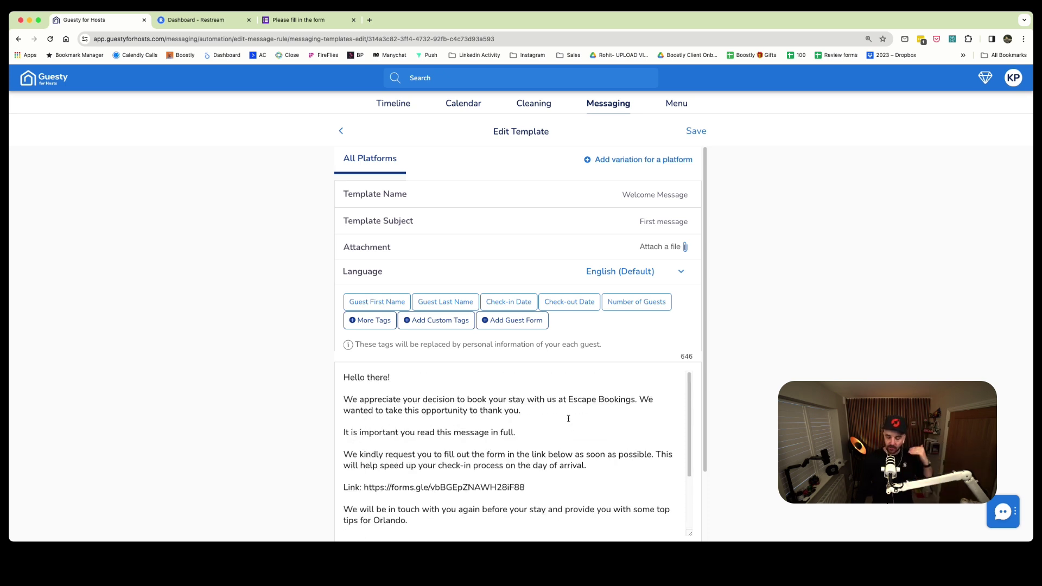
{"action": "left_click_drag", "start_coordinate": [373, 377], "coordinate": [465, 453]}
{"action": "scroll", "coordinate": [465, 453], "scroll_direction": "up", "scroll_amount": 3}
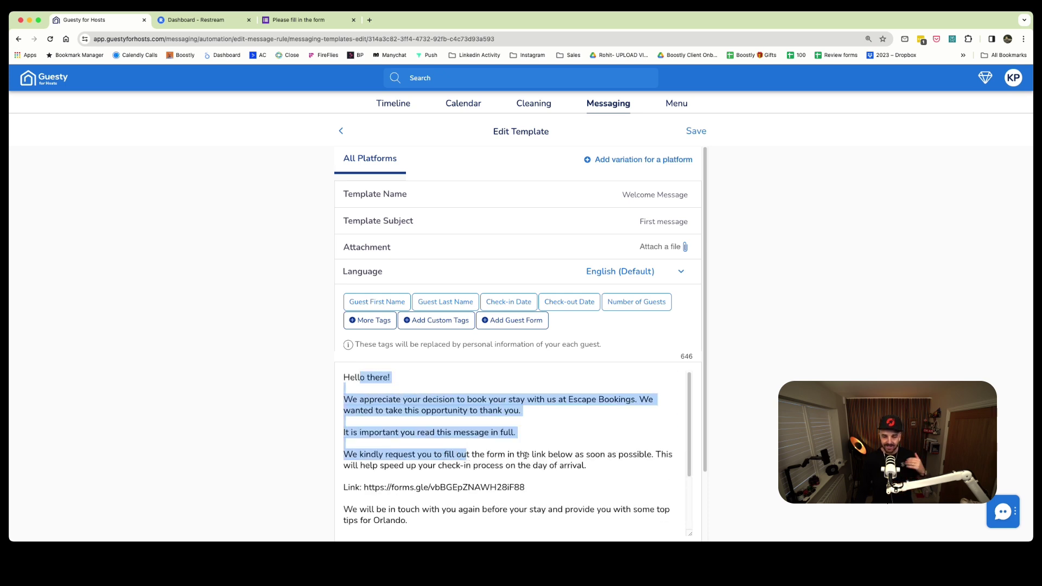
{"action": "left_click", "coordinate": [260, 418]}
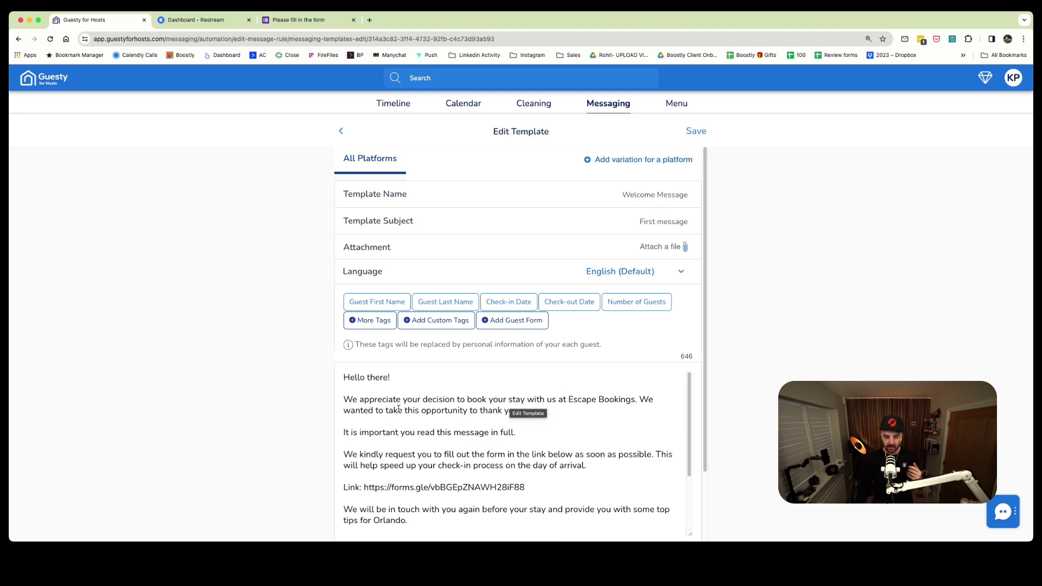
Highlight the Welcome Message sentence about speeding up check-in
{"action": "scroll", "coordinate": [543, 442], "scroll_direction": "down", "scroll_amount": 1}
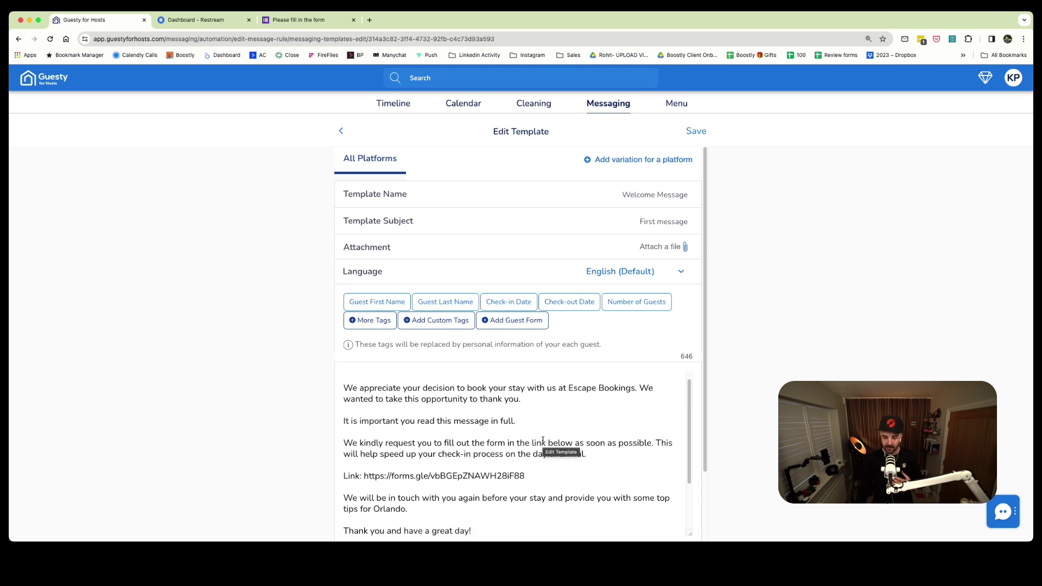
{"action": "scroll", "coordinate": [461, 450], "scroll_direction": "up", "scroll_amount": 1}
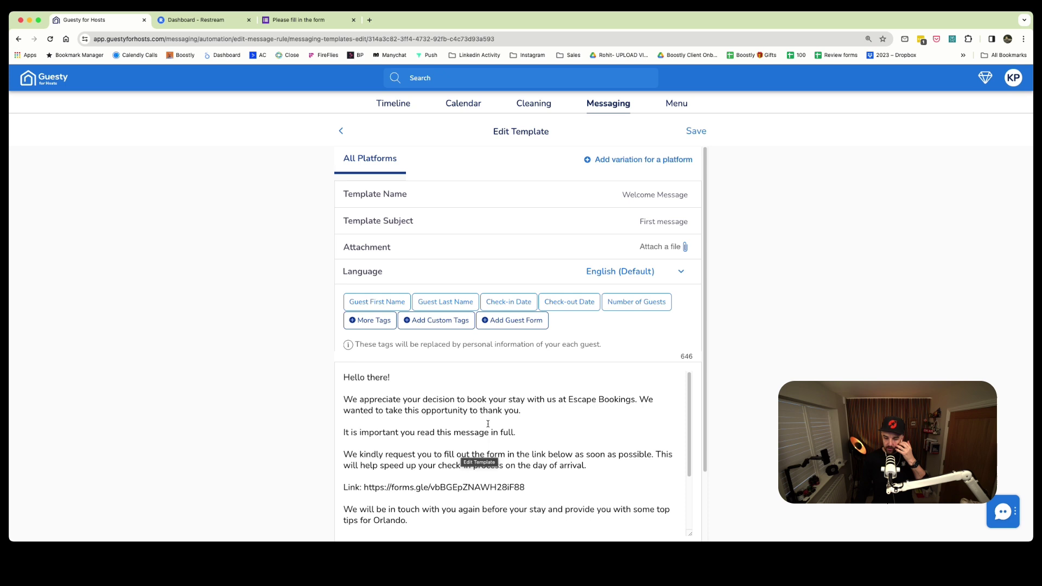
{"action": "scroll", "coordinate": [504, 433], "scroll_direction": "down", "scroll_amount": 1}
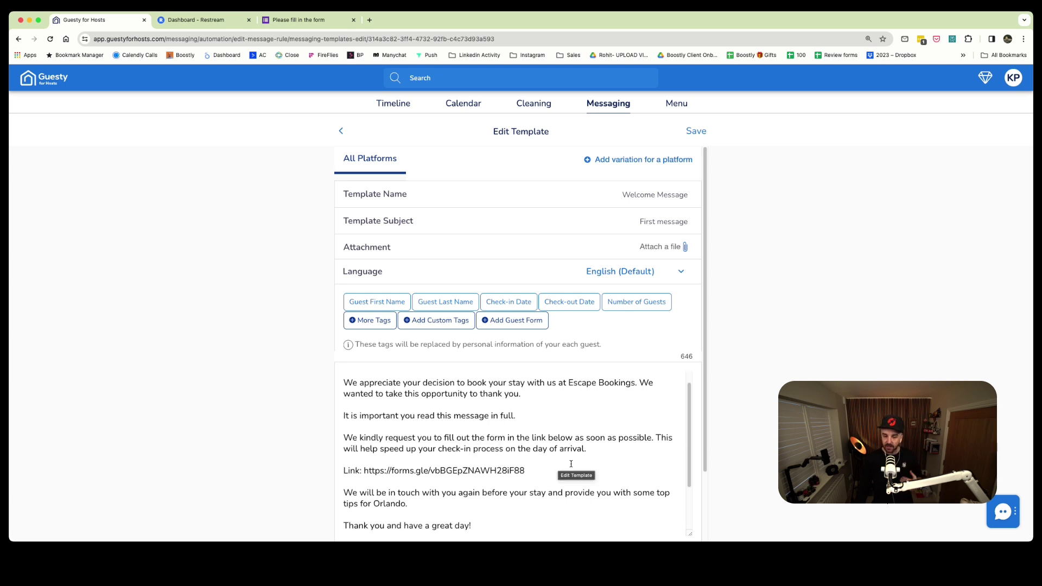
{"action": "scroll", "coordinate": [529, 446], "scroll_direction": "down", "scroll_amount": 1}
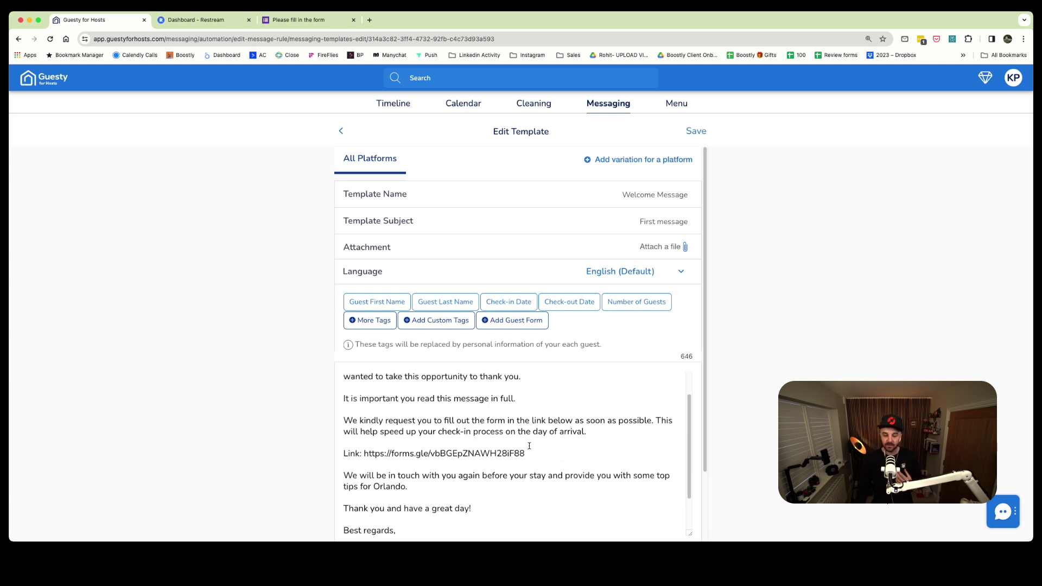
{"action": "scroll", "coordinate": [450, 410], "scroll_direction": "down", "scroll_amount": 1}
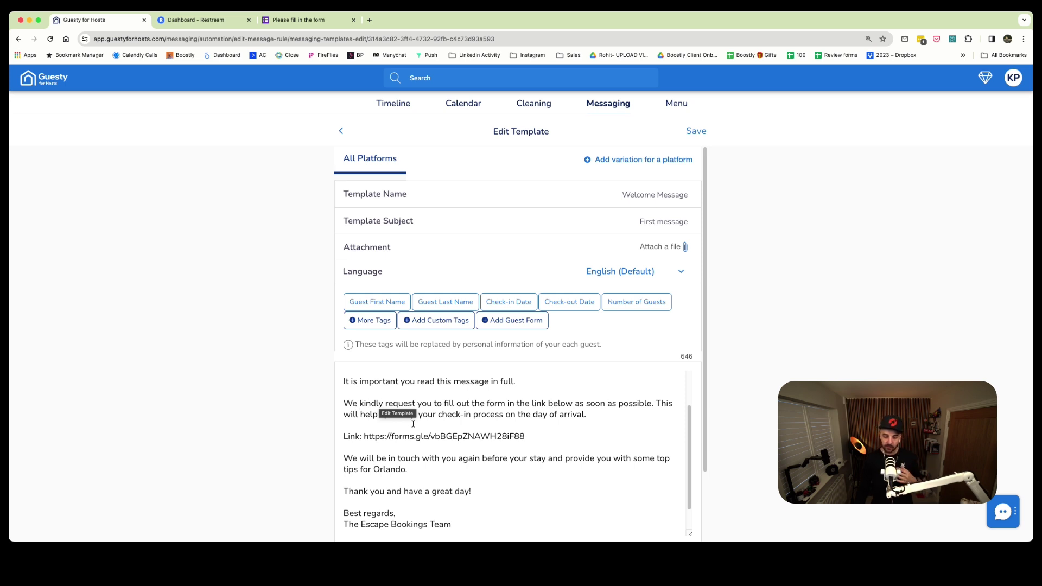
{"action": "left_click_drag", "start_coordinate": [395, 415], "coordinate": [579, 417]}
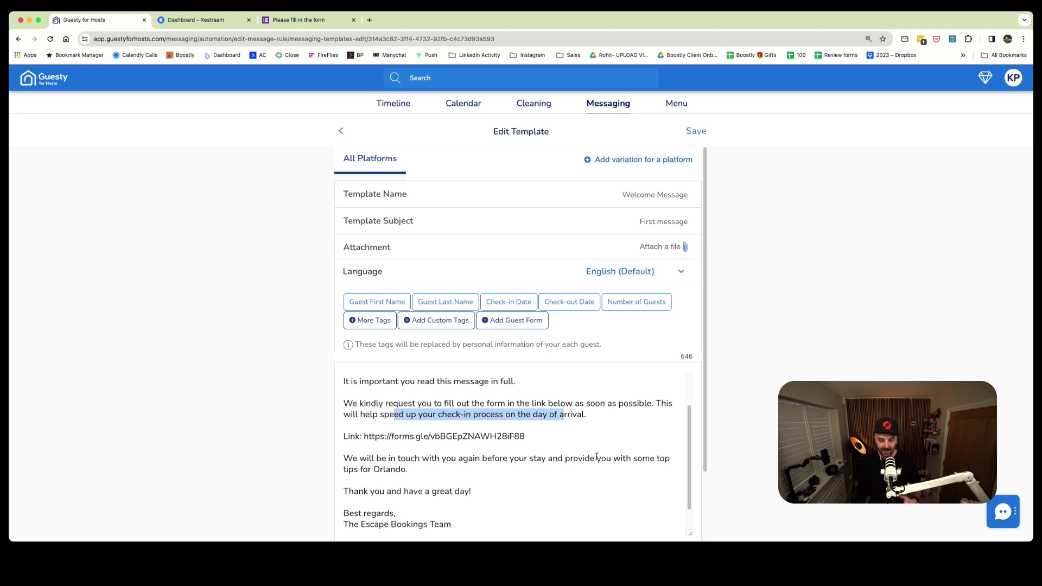
{"action": "scroll", "coordinate": [596, 457], "scroll_direction": "down", "scroll_amount": 1}
{"action": "scroll", "coordinate": [597, 457], "scroll_direction": "down", "scroll_amount": 1}
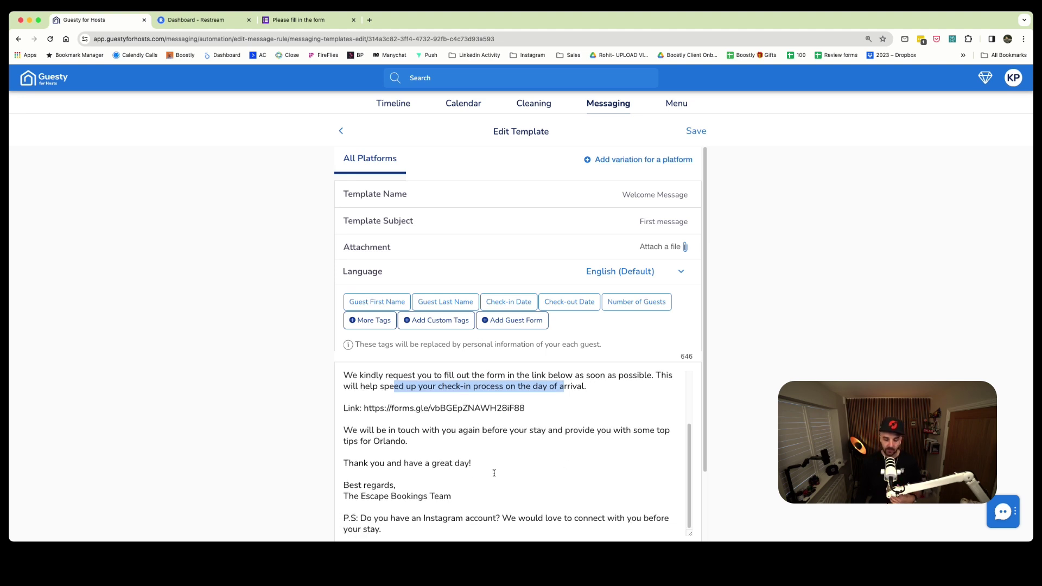
{"action": "scroll", "coordinate": [494, 472], "scroll_direction": "down", "scroll_amount": 3}
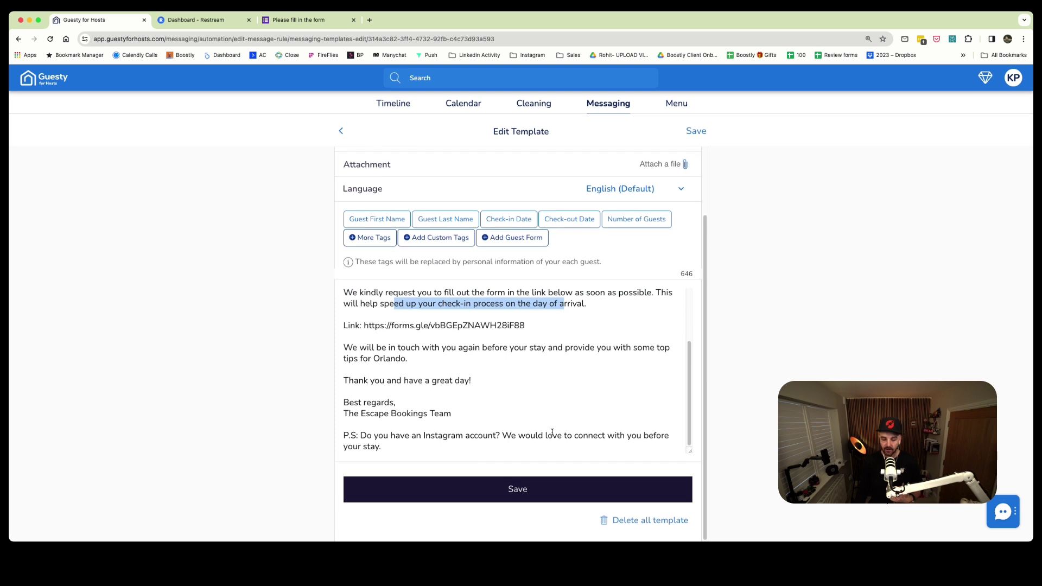
{"action": "scroll", "coordinate": [552, 433], "scroll_direction": "up", "scroll_amount": 3}
{"action": "scroll", "coordinate": [409, 442], "scroll_direction": "down", "scroll_amount": 3}
{"action": "scroll", "coordinate": [429, 407], "scroll_direction": "up", "scroll_amount": 3}
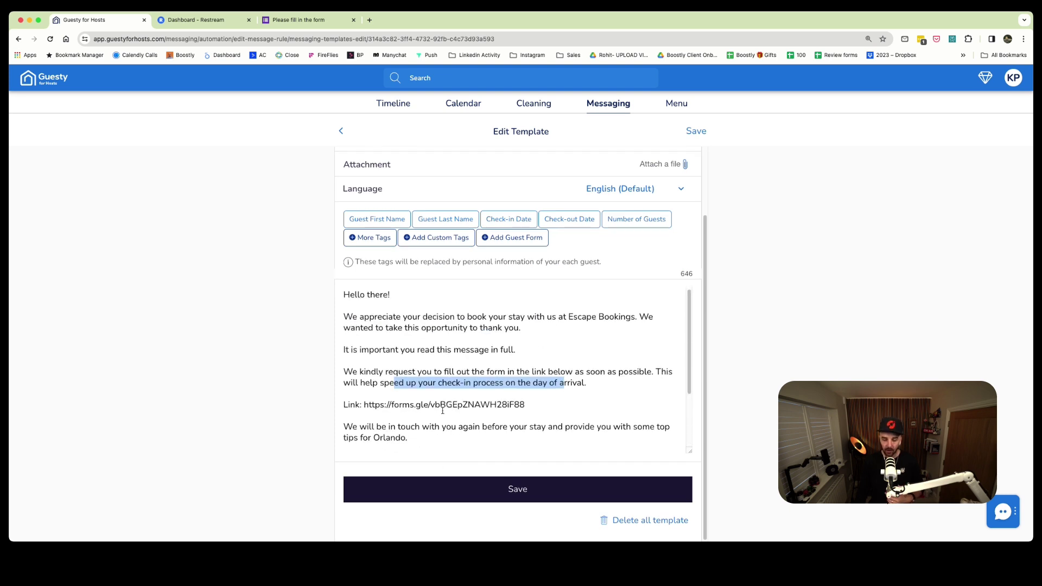
{"action": "scroll", "coordinate": [443, 411], "scroll_direction": "down", "scroll_amount": 1}
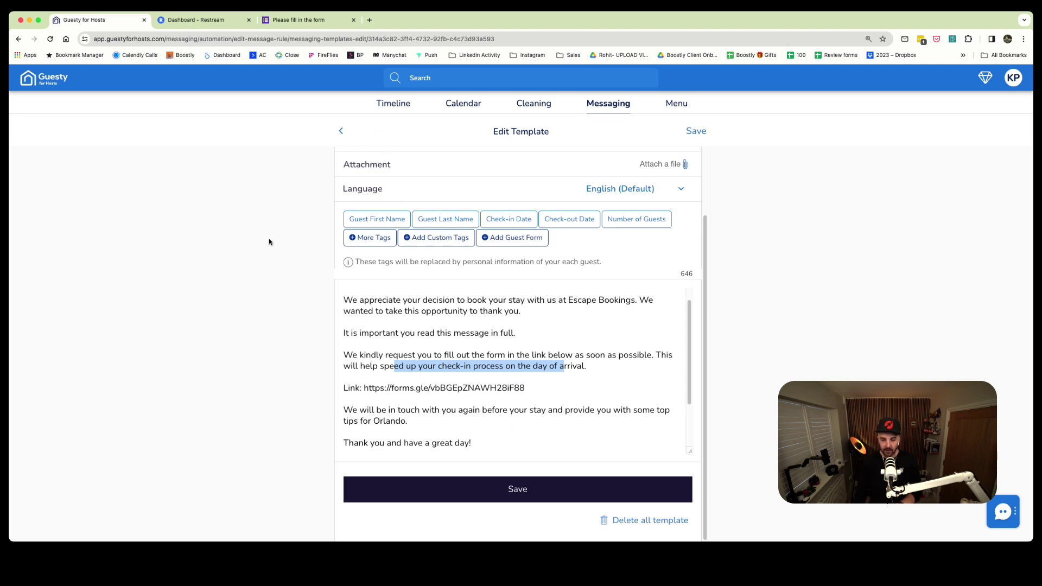
Leave the template editor and view the Scheduled Messages rules under Messaging > Automated Messaging
{"action": "left_click", "coordinate": [335, 130]}
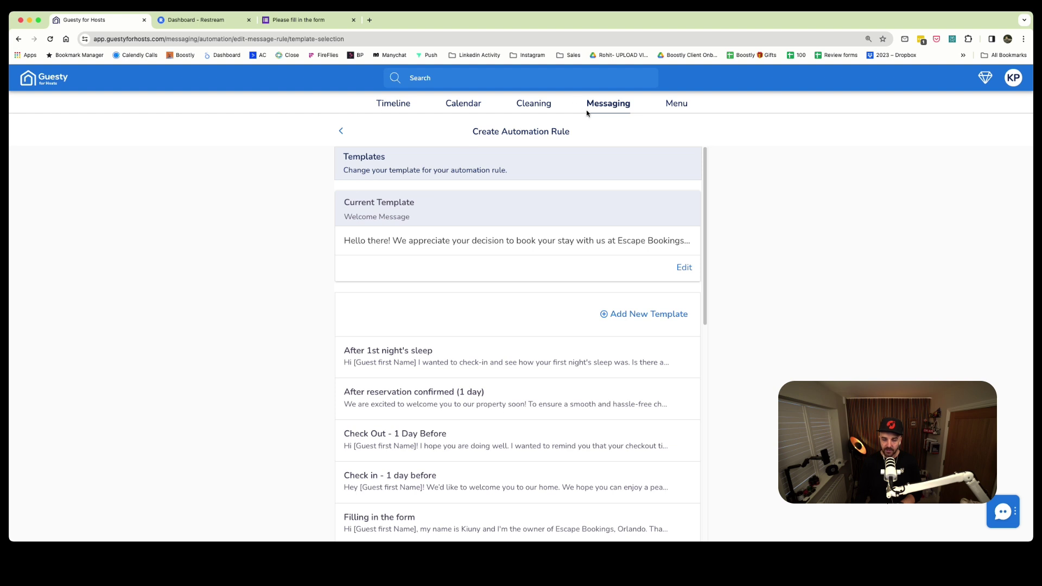
{"action": "scroll", "coordinate": [531, 268], "scroll_direction": "down", "scroll_amount": 2}
{"action": "scroll", "coordinate": [531, 270], "scroll_direction": "up", "scroll_amount": 2}
{"action": "left_click", "coordinate": [616, 110]}
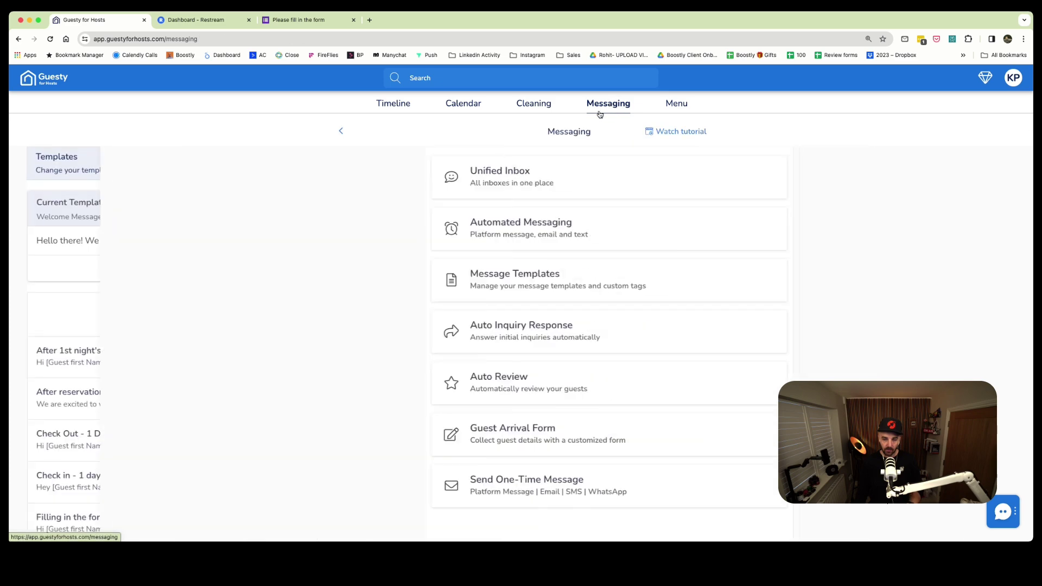
{"action": "left_click", "coordinate": [437, 220]}
{"action": "left_click", "coordinate": [431, 174]}
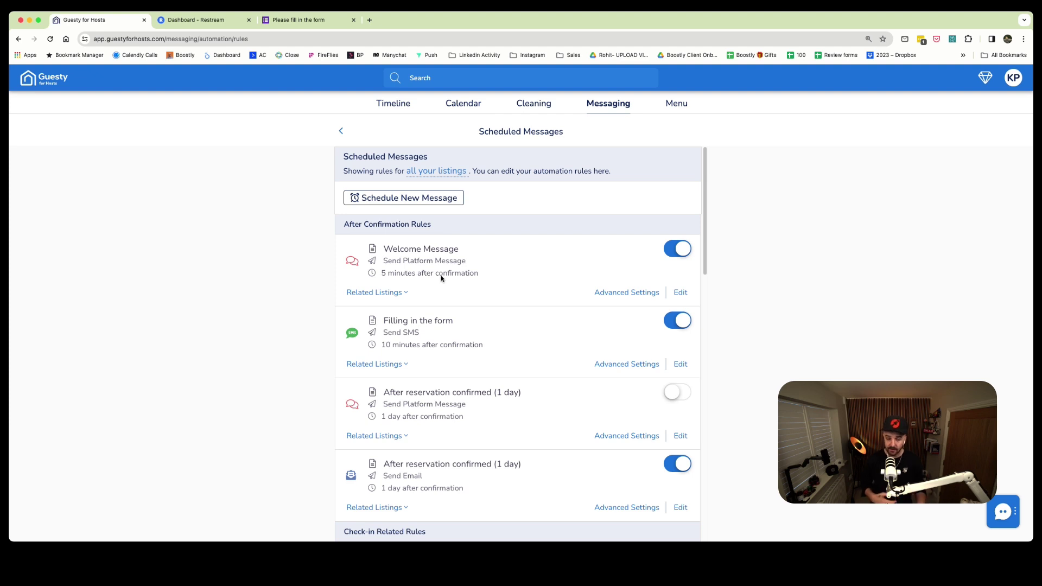
{"action": "scroll", "coordinate": [440, 277], "scroll_direction": "down", "scroll_amount": 7}
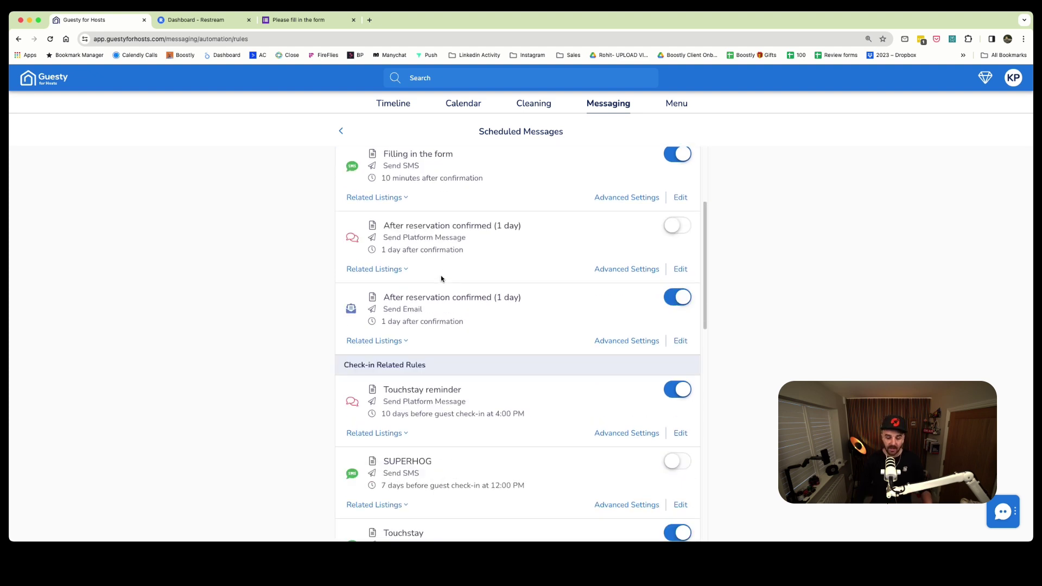
{"action": "scroll", "coordinate": [441, 278], "scroll_direction": "down", "scroll_amount": 8}
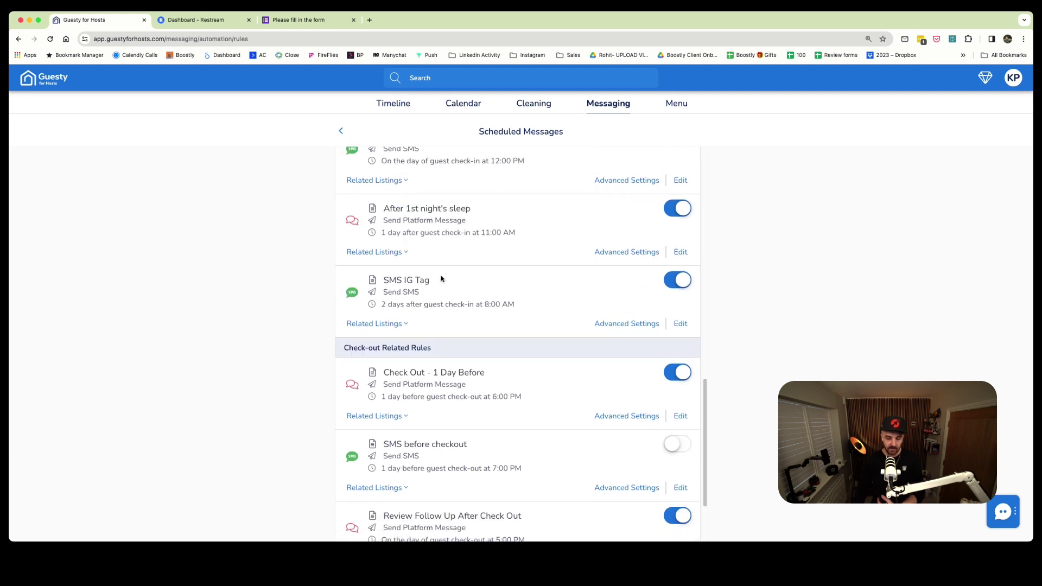
{"action": "scroll", "coordinate": [441, 278], "scroll_direction": "up", "scroll_amount": 15}
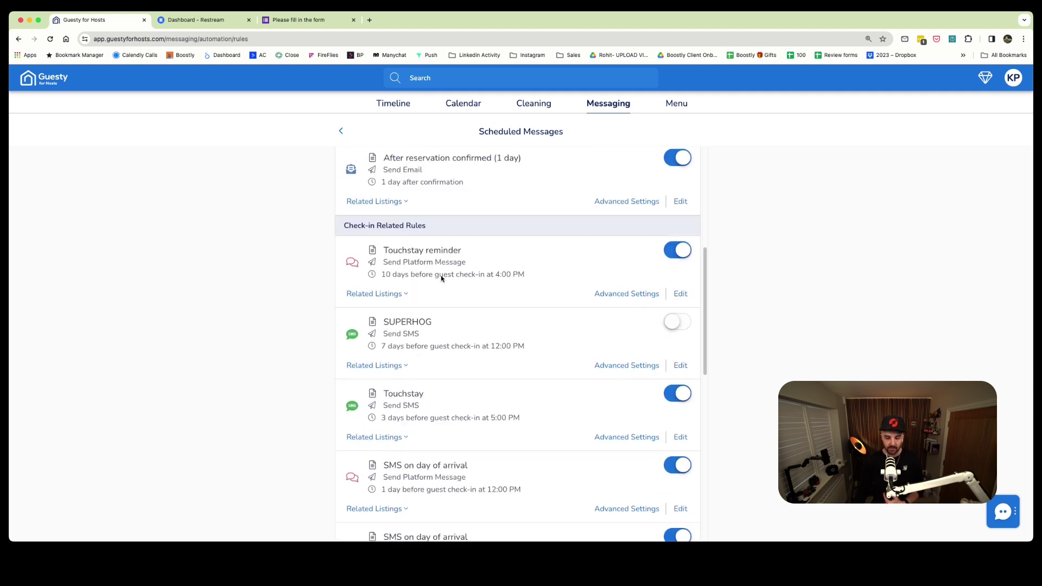